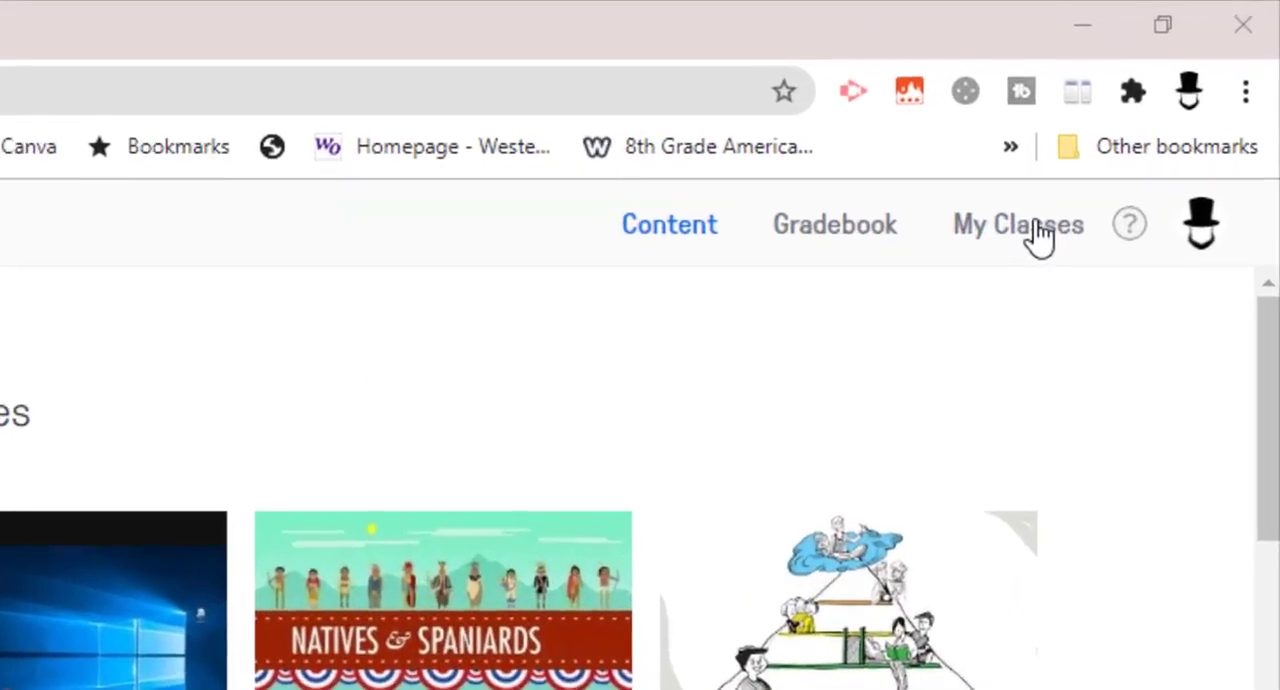
# Import EXPERIMENTAL CLASS from Google Classroom as a new class.
pyautogui.click(1022, 250)
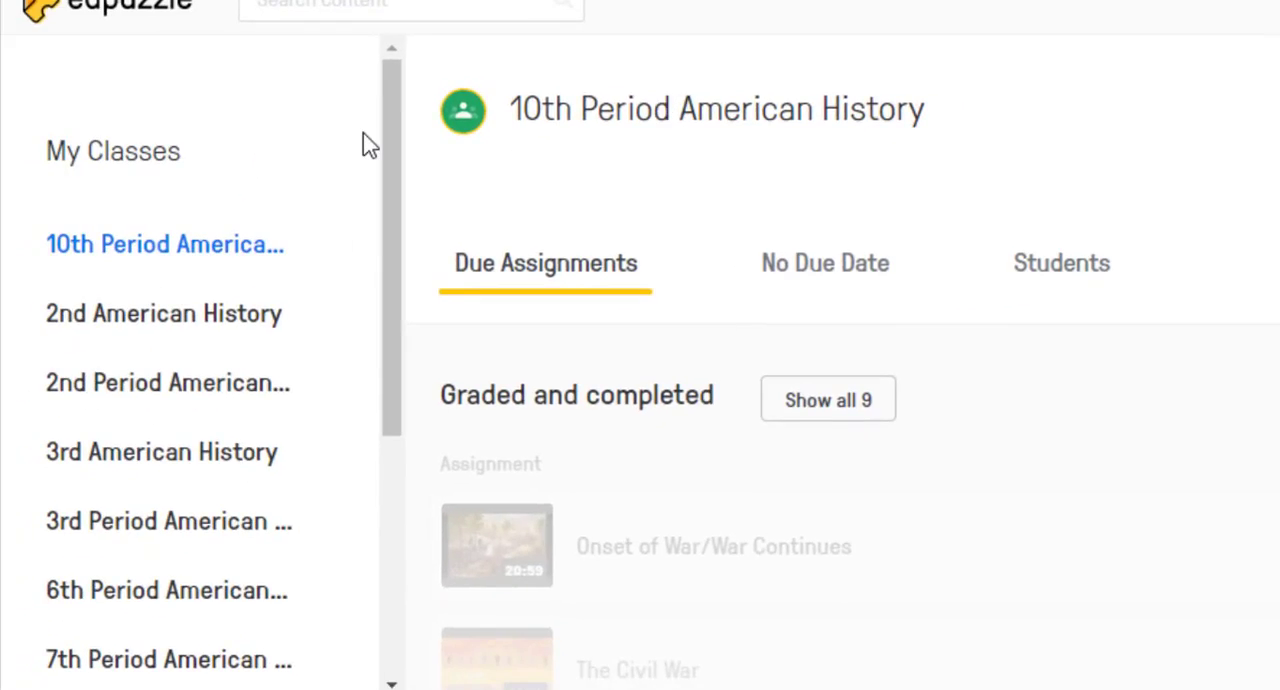
pyautogui.moveTo(394, 126); pyautogui.dragTo(397, 380)
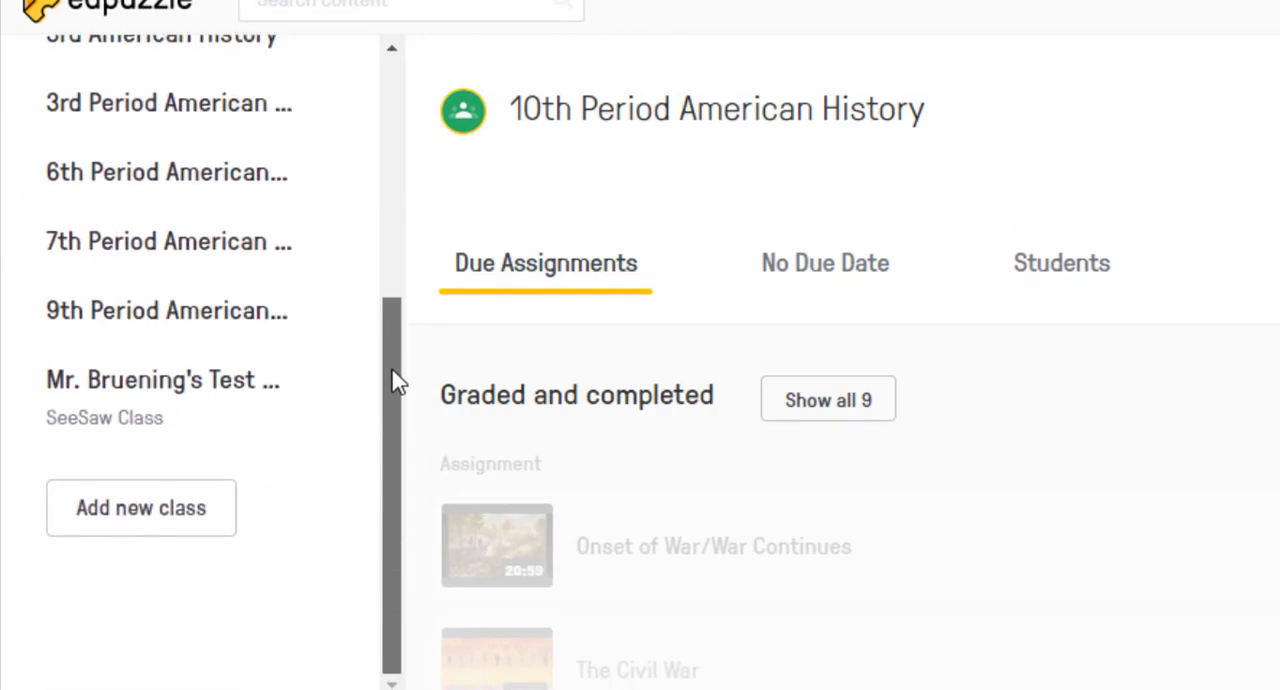
pyautogui.click(129, 530)
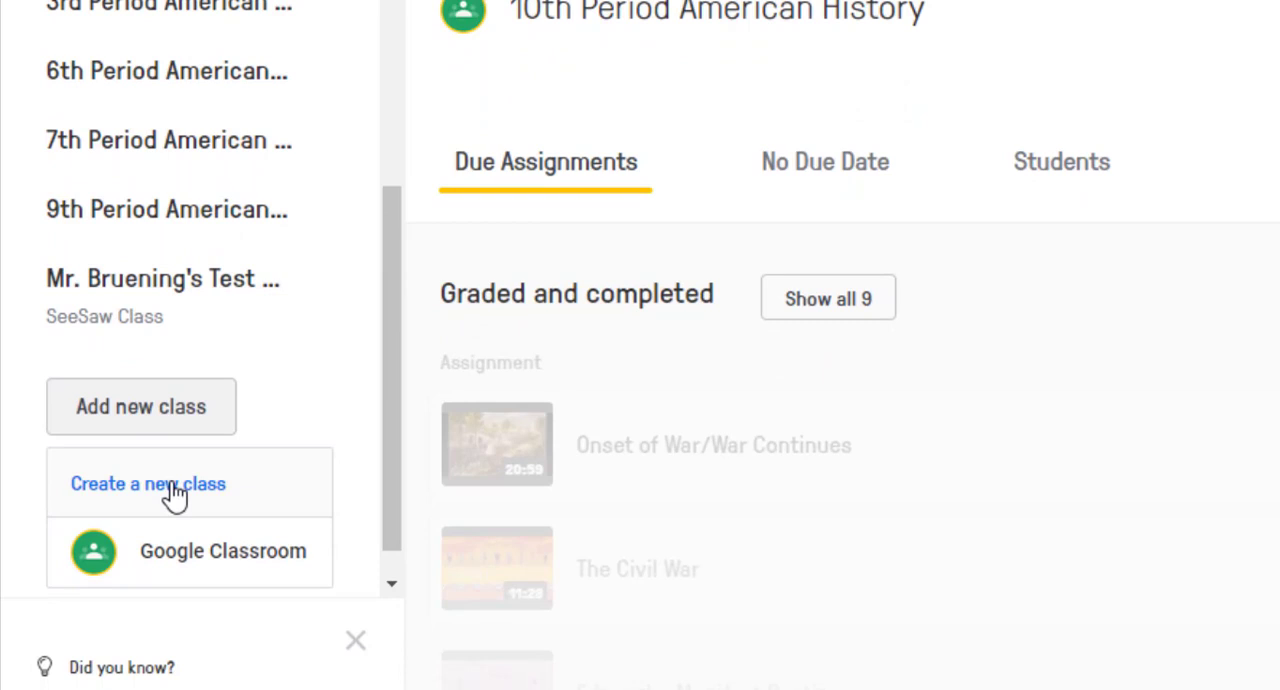
pyautogui.click(188, 563)
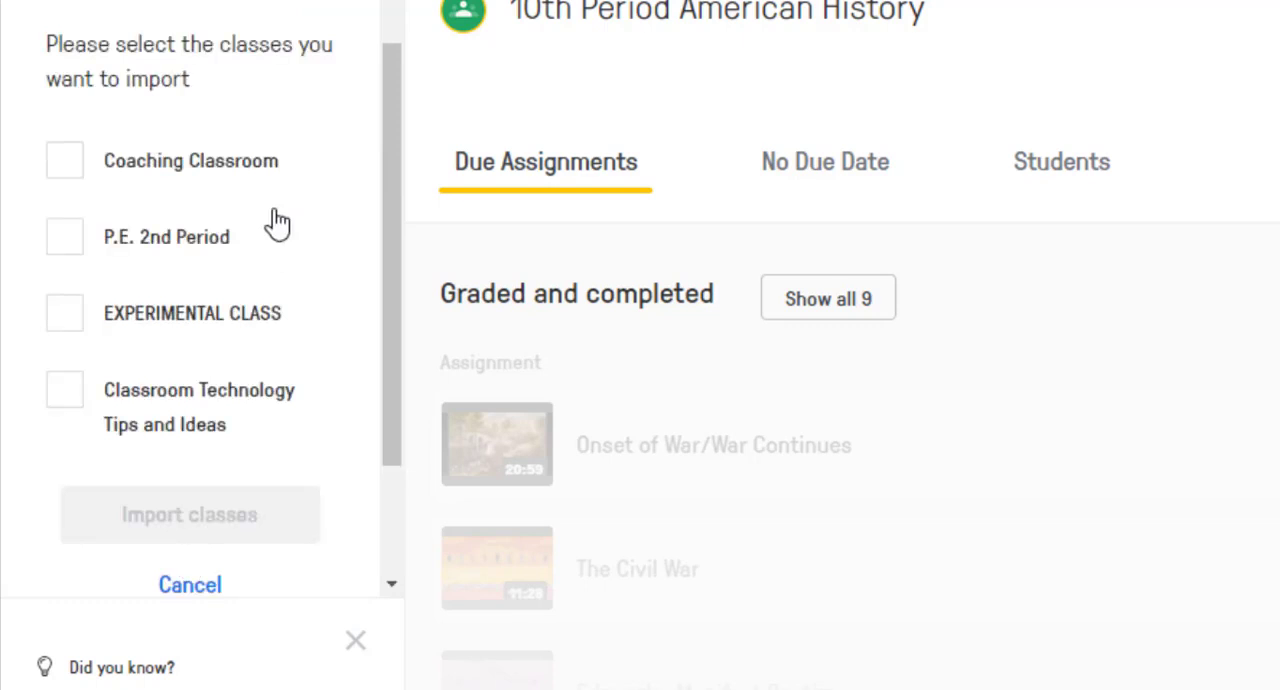
pyautogui.click(64, 329)
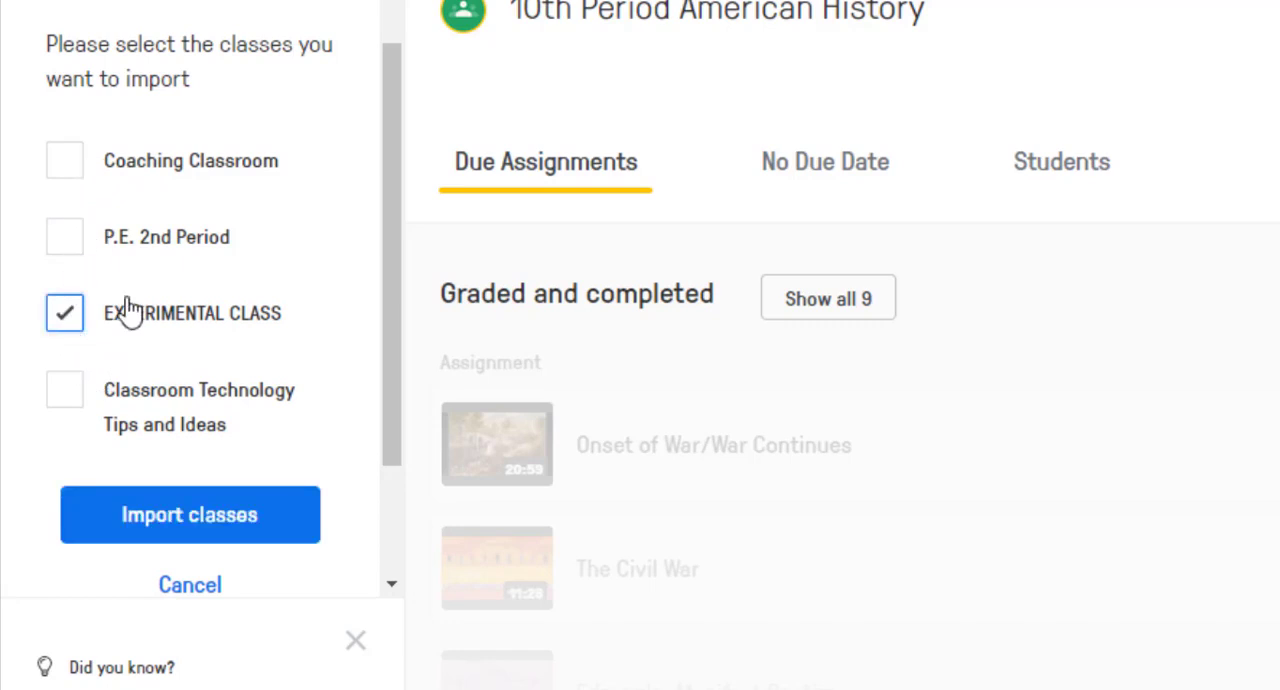
pyautogui.click(195, 520)
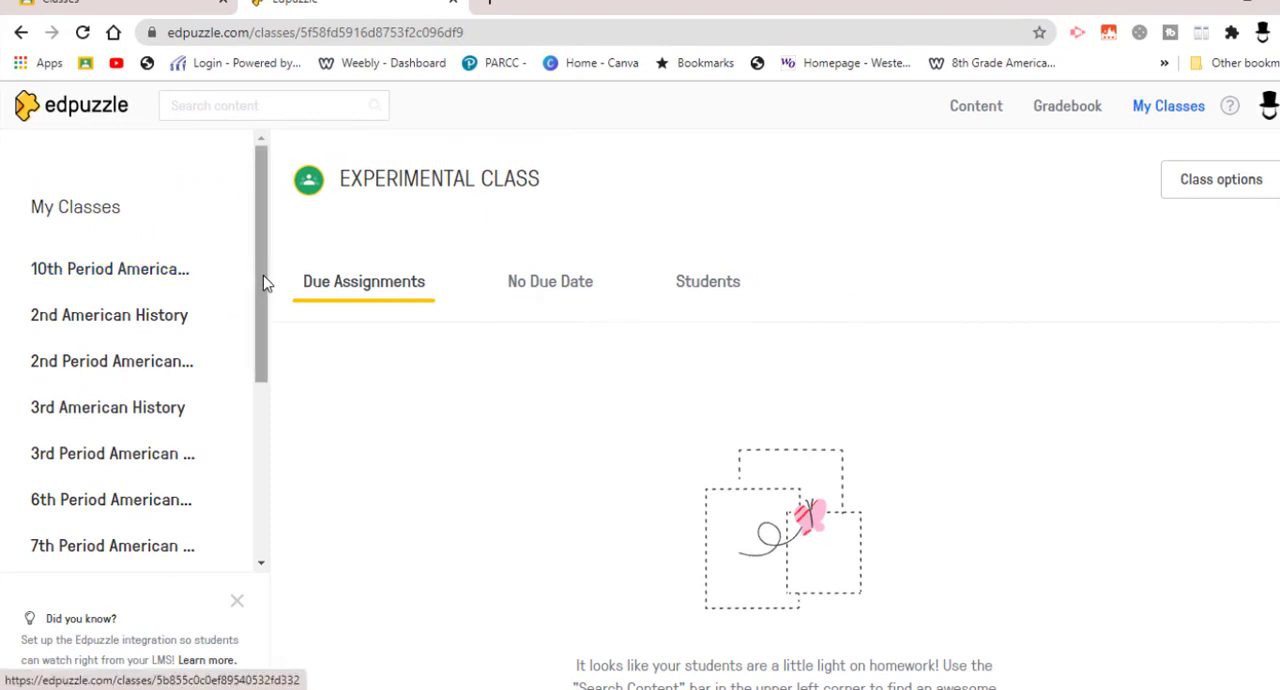
pyautogui.moveTo(263, 276); pyautogui.dragTo(251, 475)
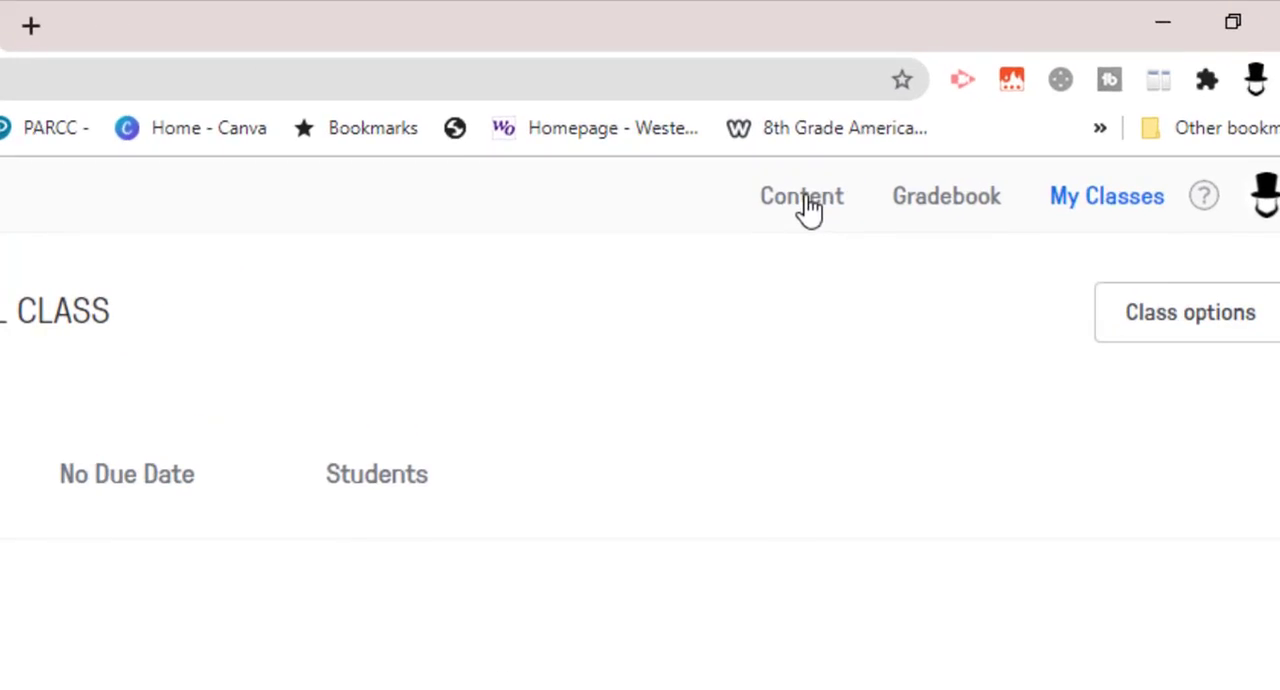
# Open the video "Government, Religion, and Culture Part 2" from the Growth of the Colonies folder in My Content.
pyautogui.click(806, 200)
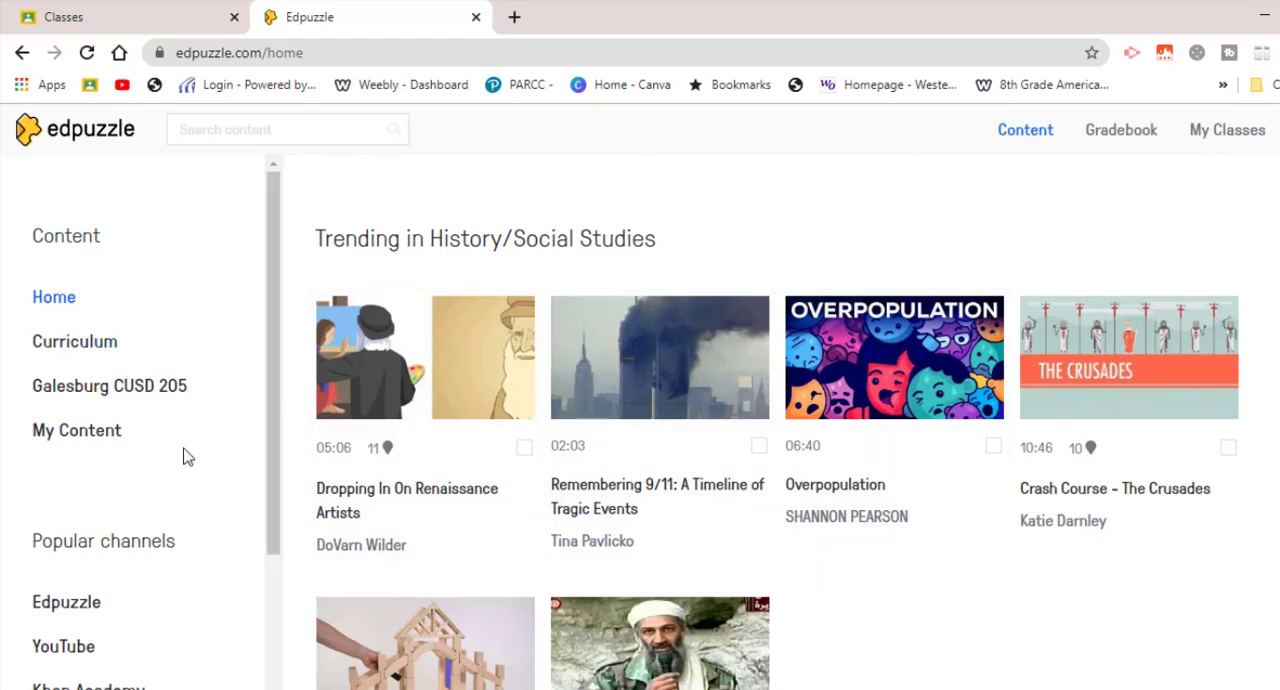
pyautogui.click(77, 432)
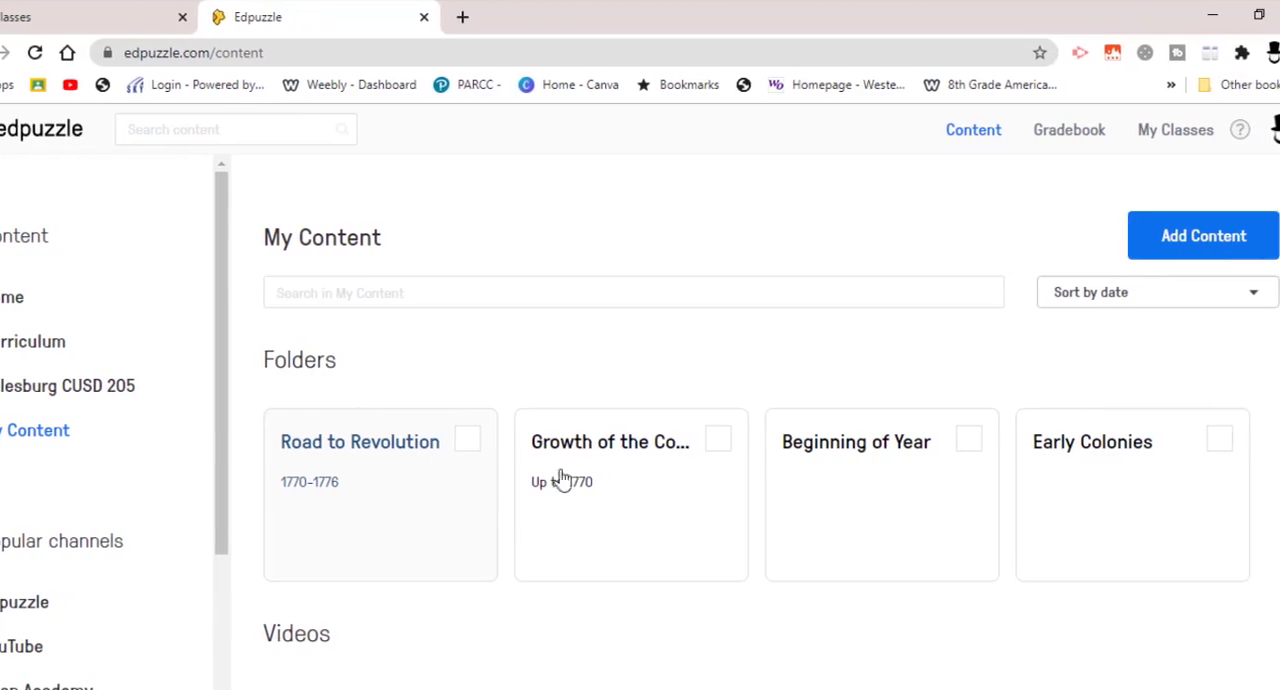
pyautogui.click(640, 512)
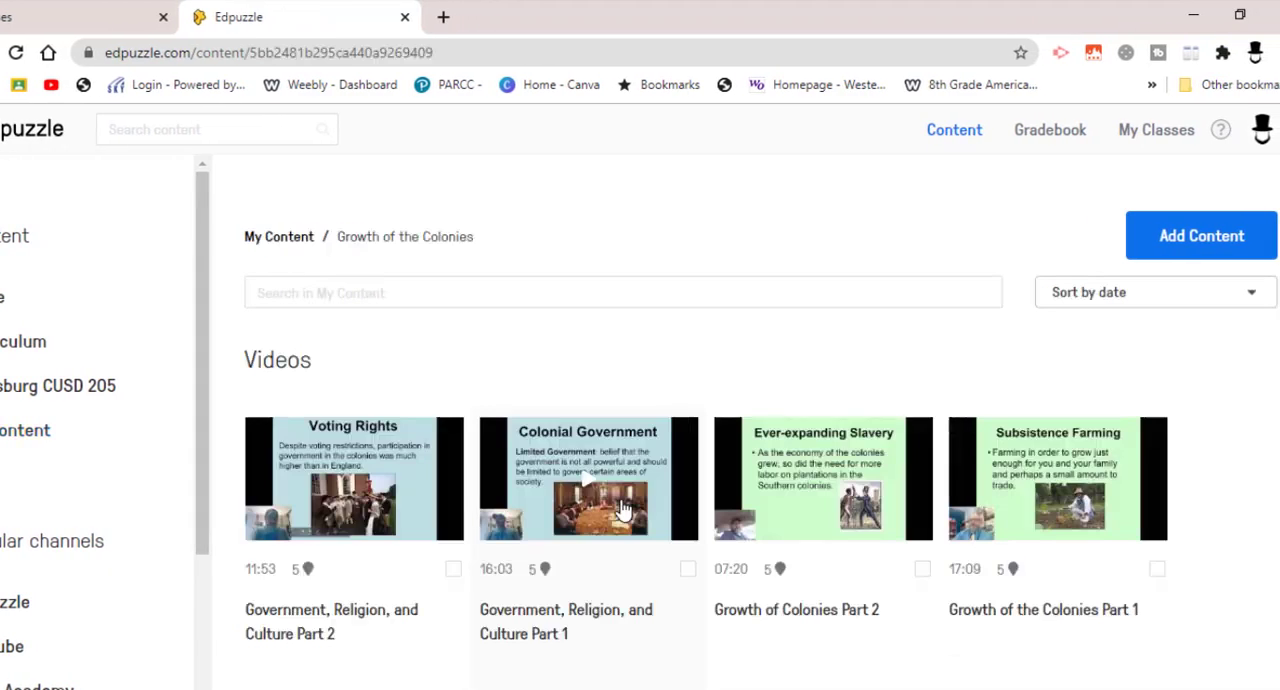
pyautogui.click(360, 494)
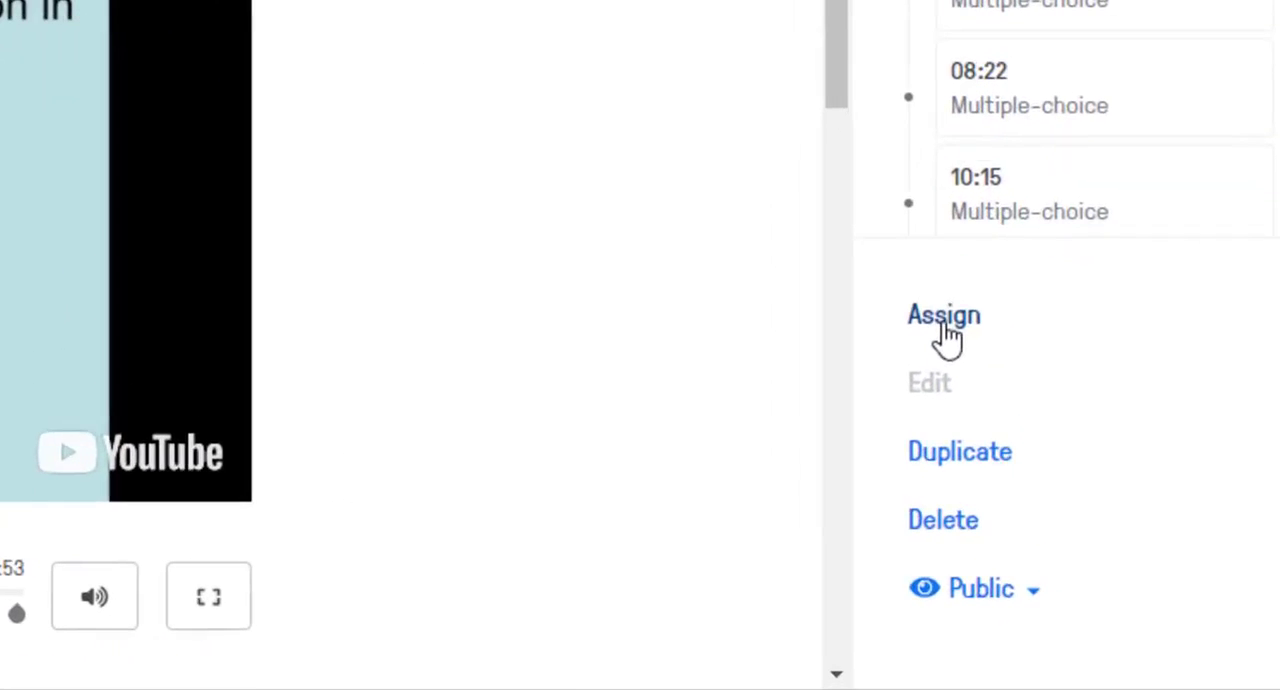
# Start assigning the video and select EXPERIMENTAL CLASS as the receiving class.
pyautogui.click(944, 318)
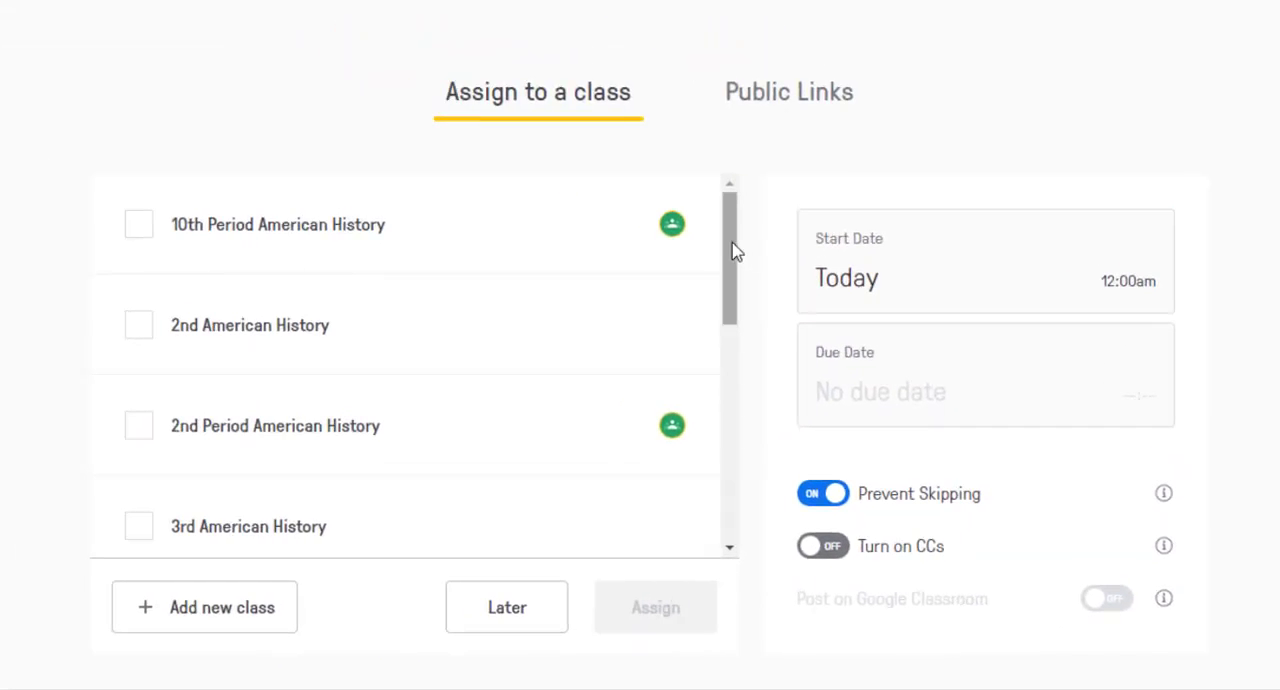
pyautogui.moveTo(729, 251); pyautogui.dragTo(735, 442)
pyautogui.click(131, 472)
pyautogui.scroll(-2, 129, 480)
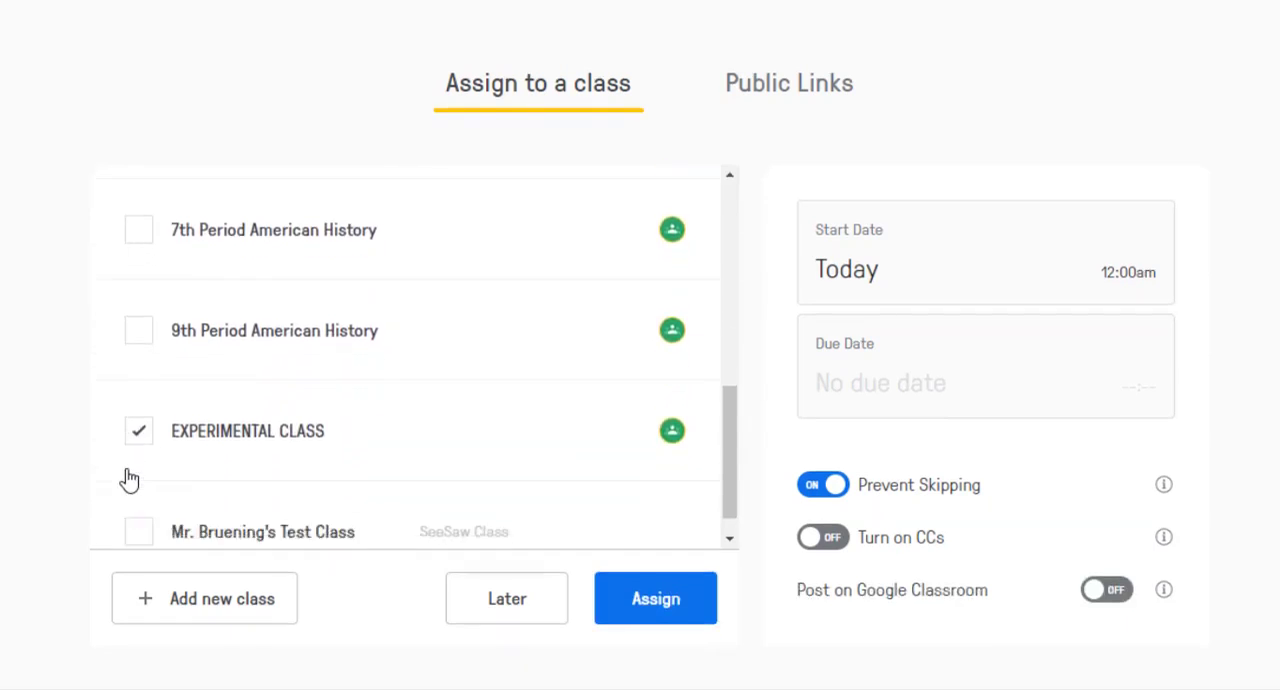
# Set the assignment's start time to 11:10 am today and save it.
pyautogui.click(876, 281)
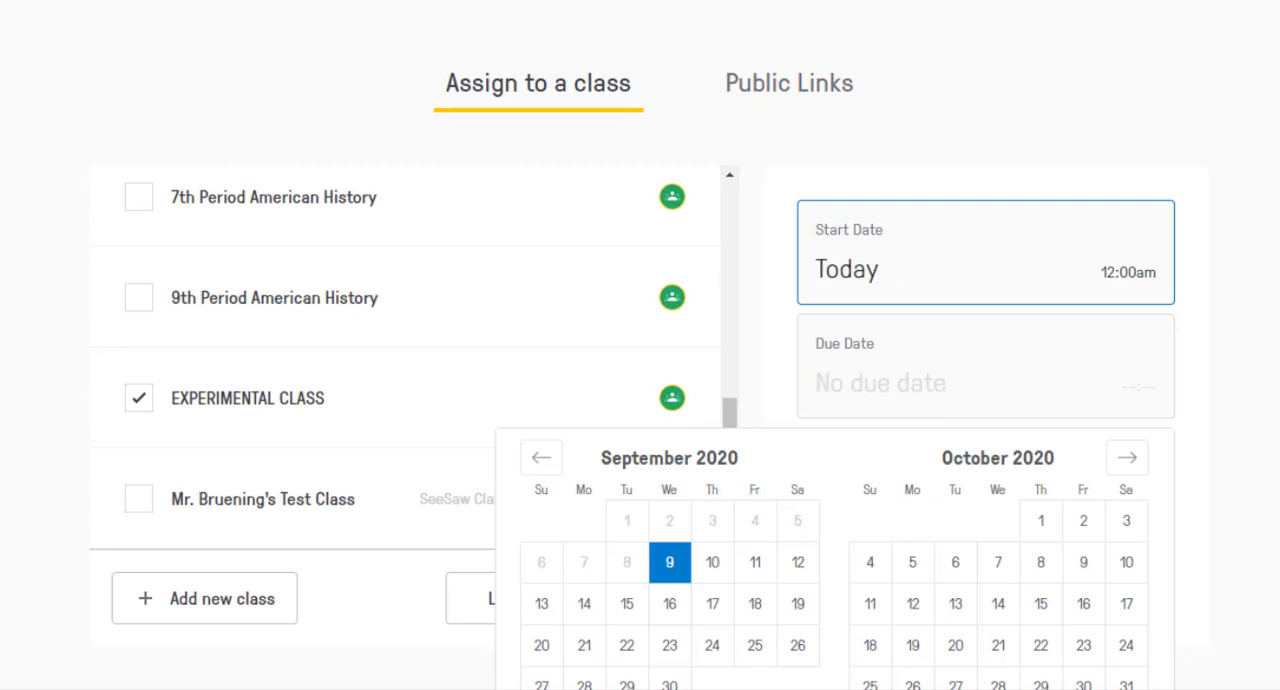
pyautogui.scroll(-2, 880, 300)
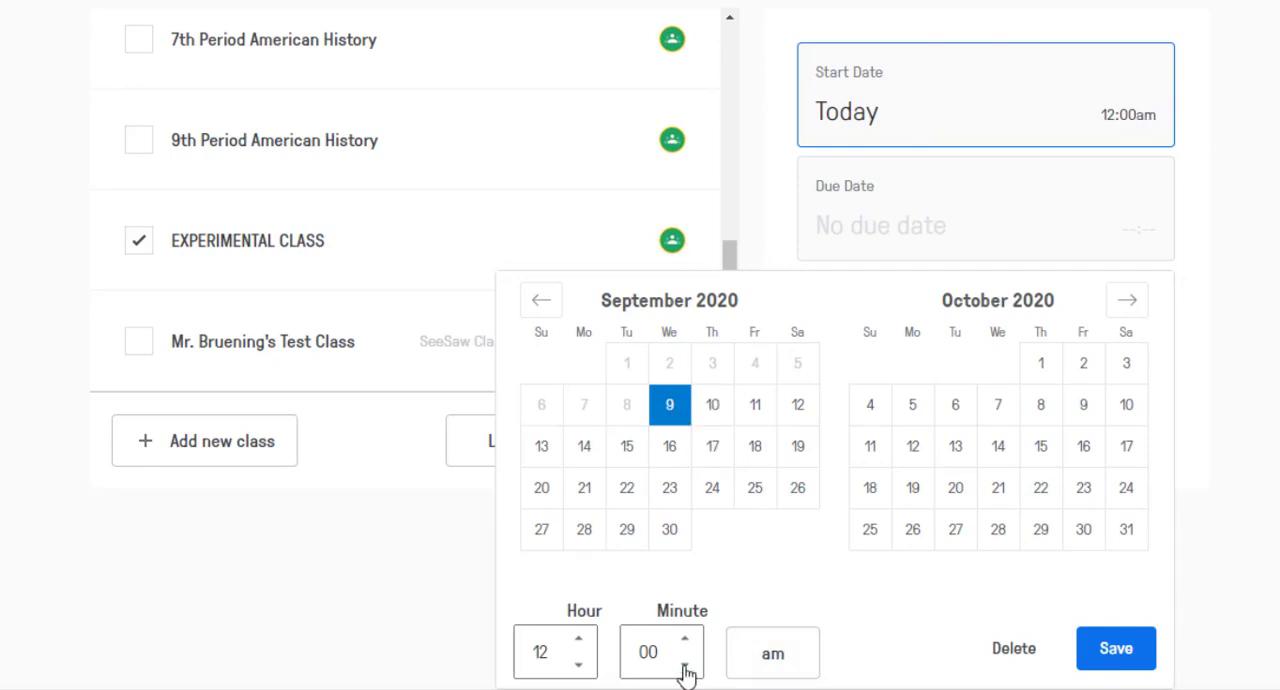
pyautogui.click(578, 664)
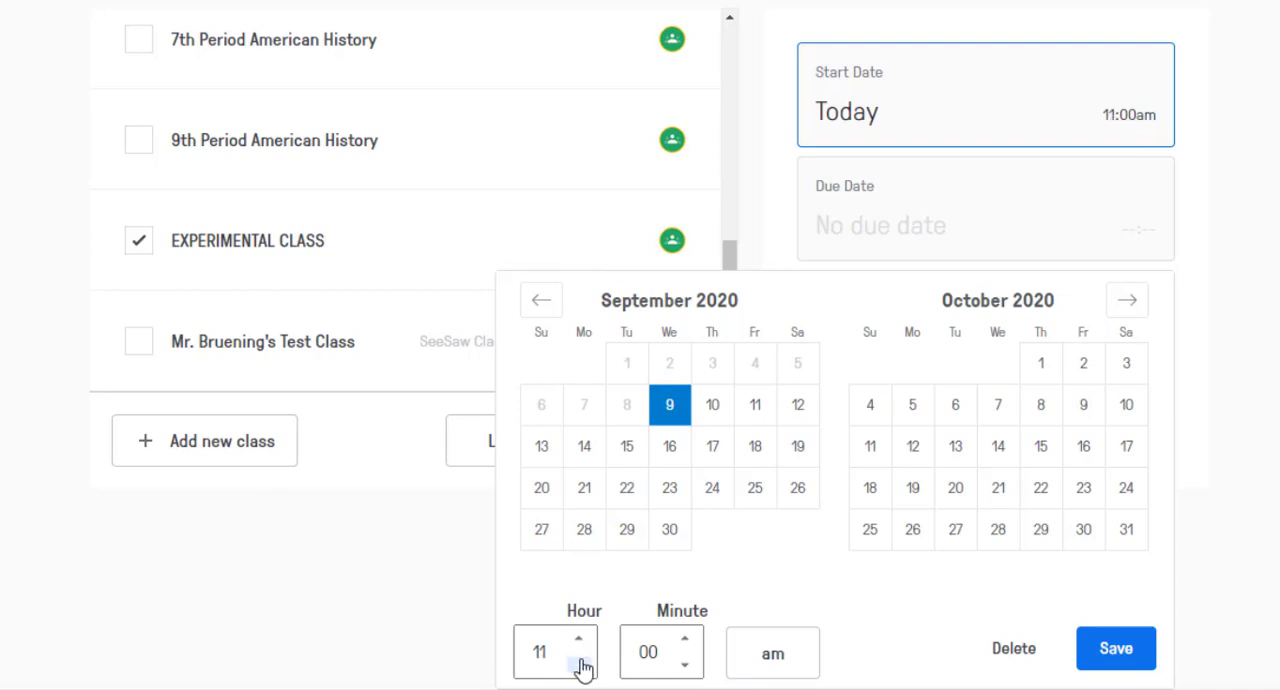
pyautogui.click(686, 639)
pyautogui.click(686, 639)
pyautogui.click(686, 639)
pyautogui.click(686, 639)
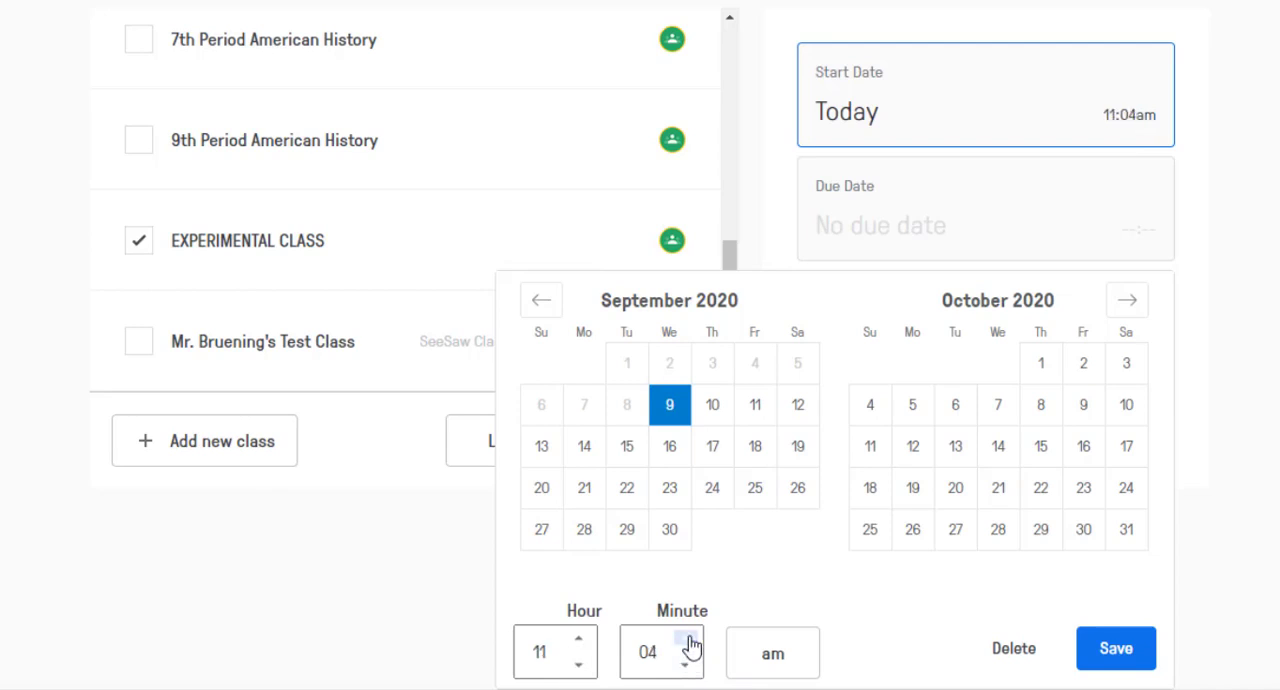
pyautogui.click(687, 640)
pyautogui.click(687, 640)
pyautogui.click(687, 640)
pyautogui.click(687, 640)
pyautogui.click(687, 640)
pyautogui.click(687, 640)
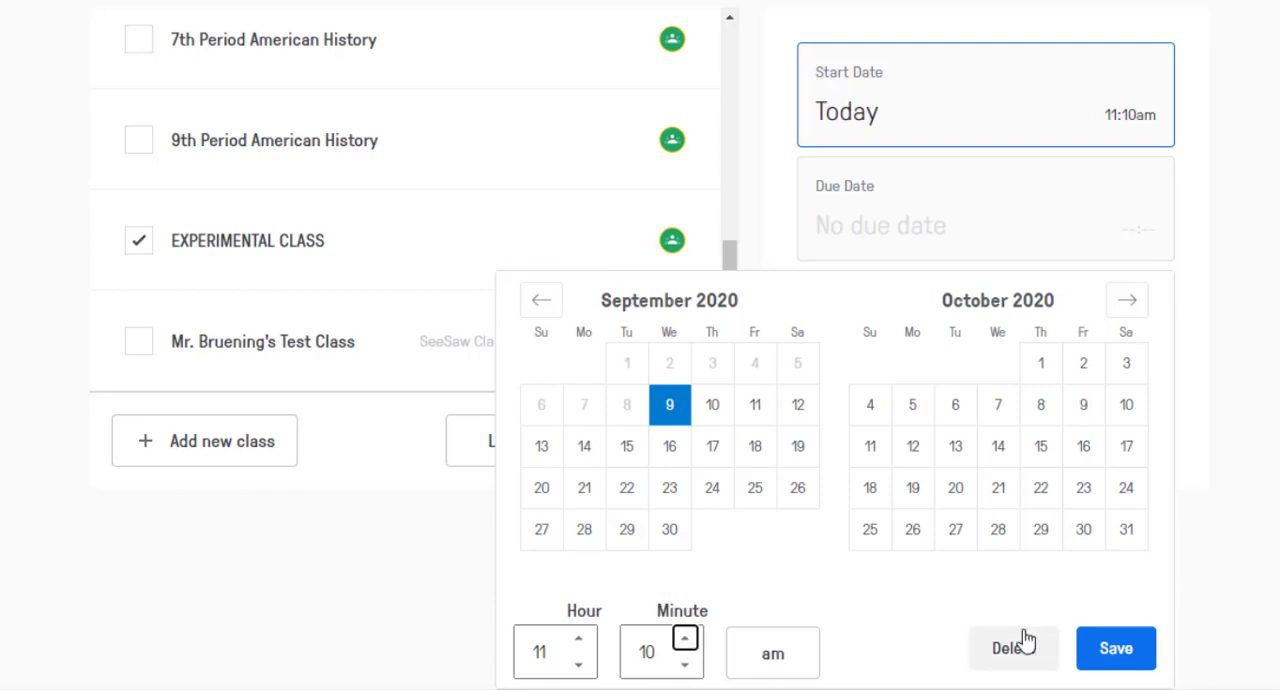
pyautogui.click(1115, 655)
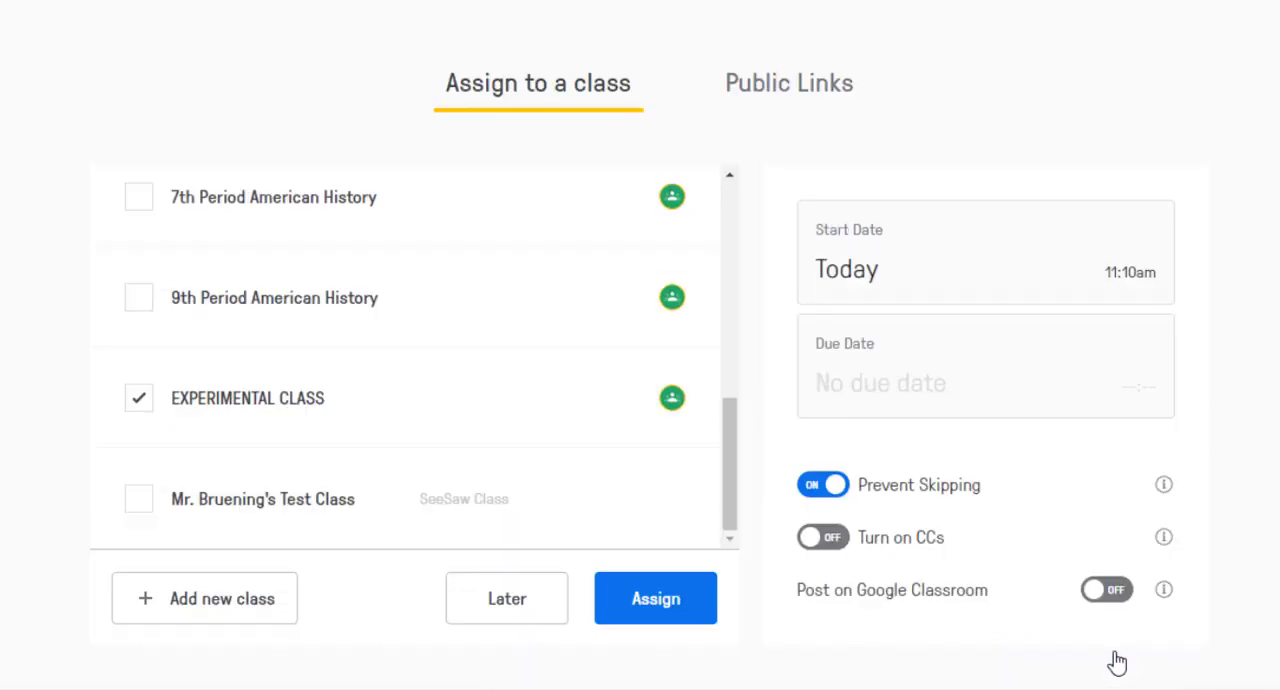
# Set the assignment's due date to September 11, 2020 and save it.
pyautogui.click(924, 400)
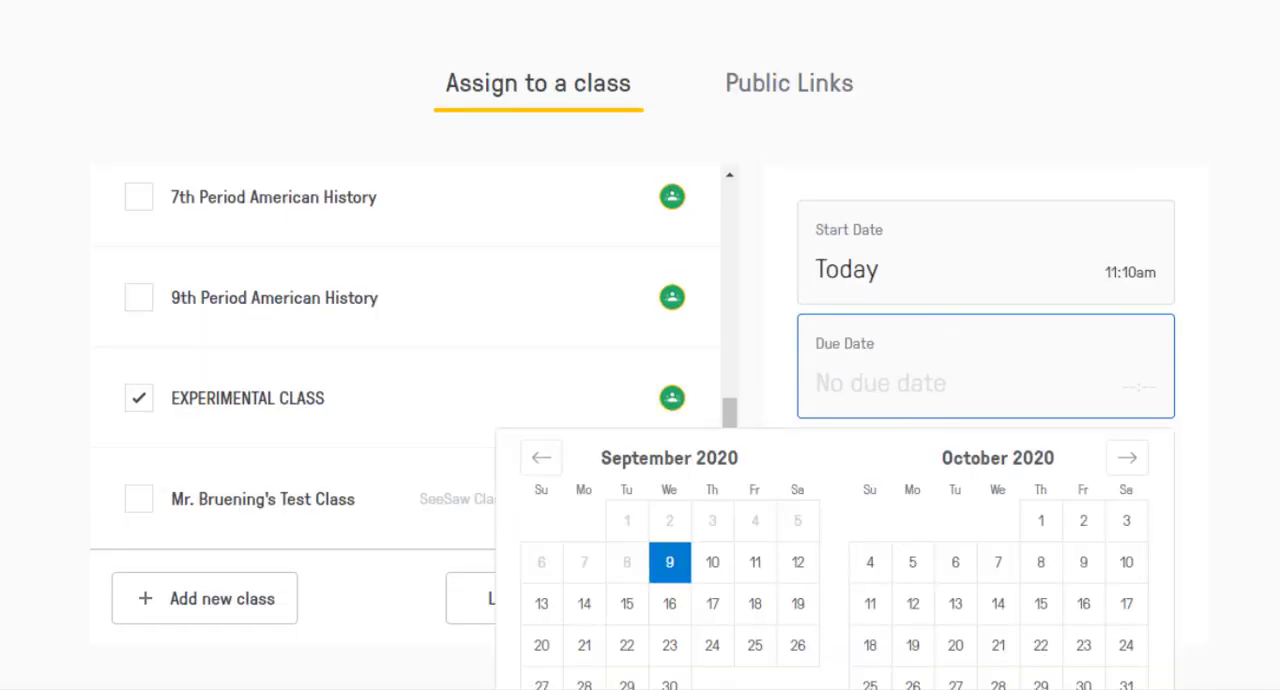
pyautogui.scroll(-2, 924, 400)
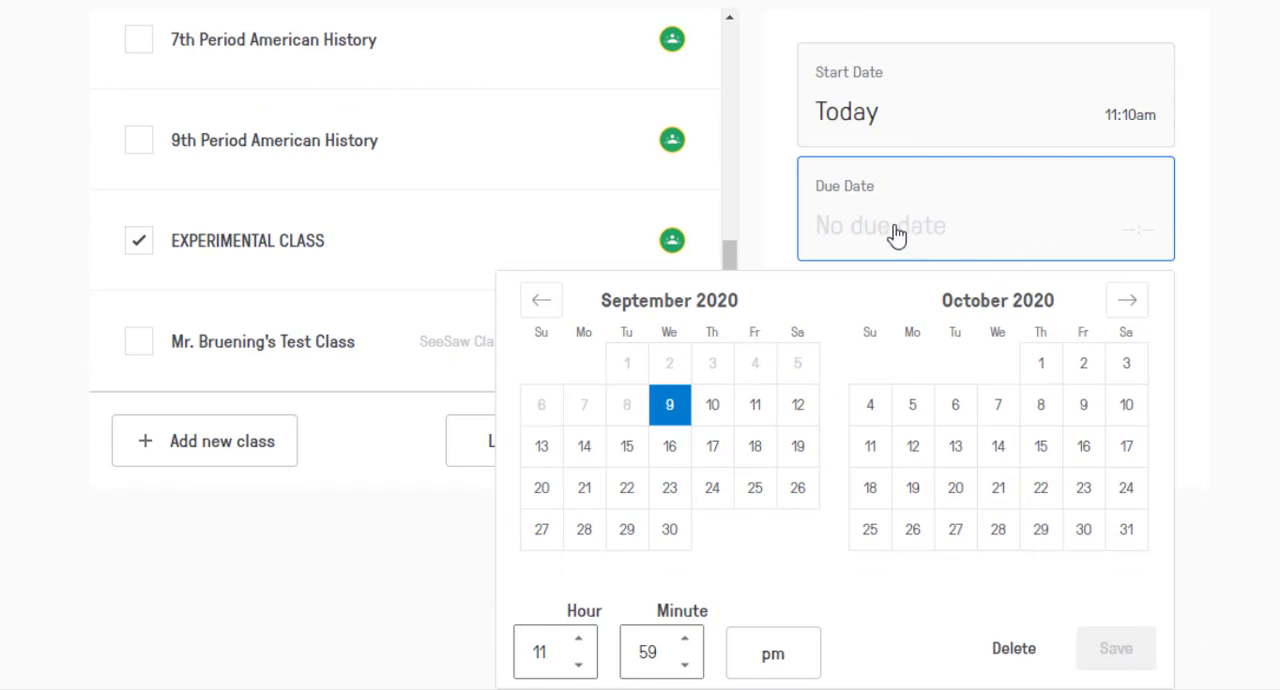
pyautogui.click(755, 410)
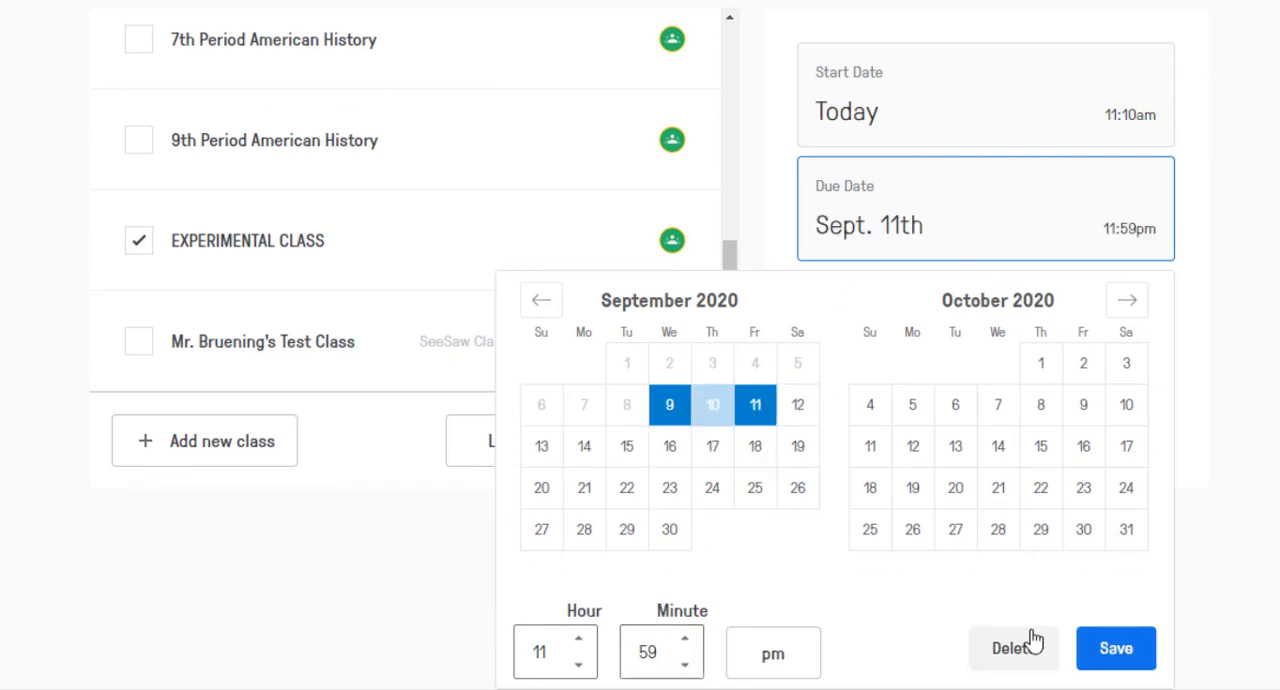
pyautogui.click(1117, 650)
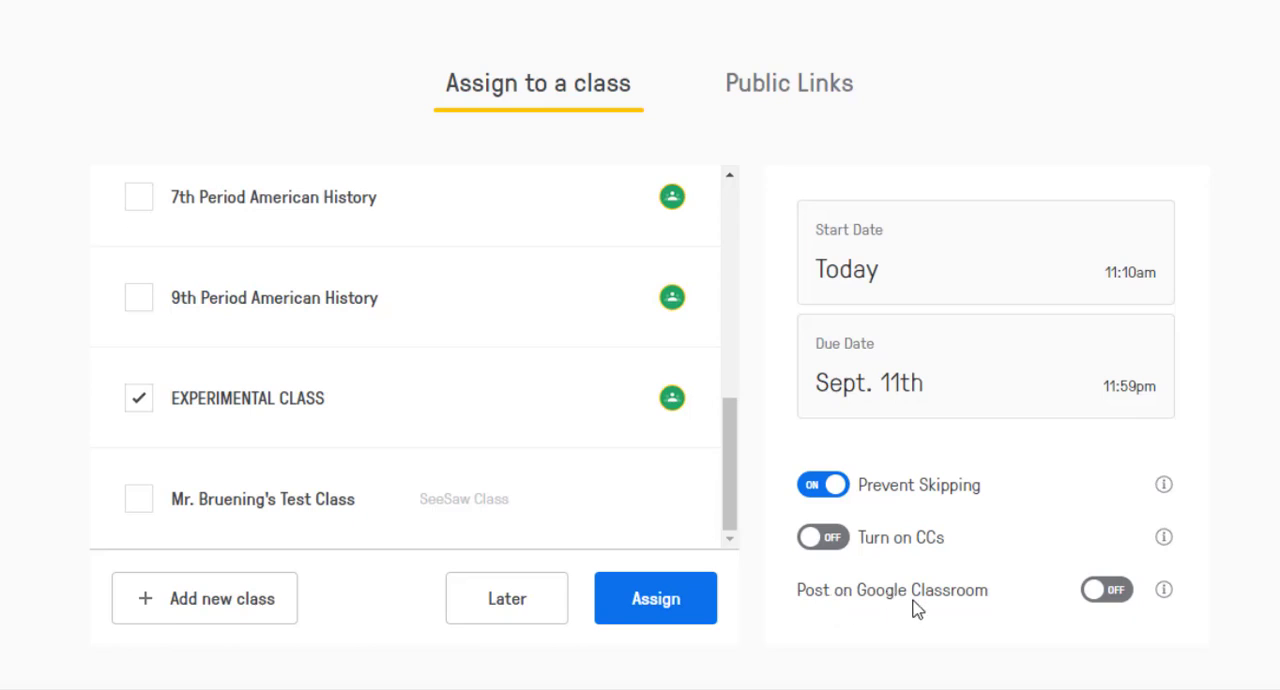
# Enable posting on Google Classroom and assign the video to the selected class.
pyautogui.click(1099, 600)
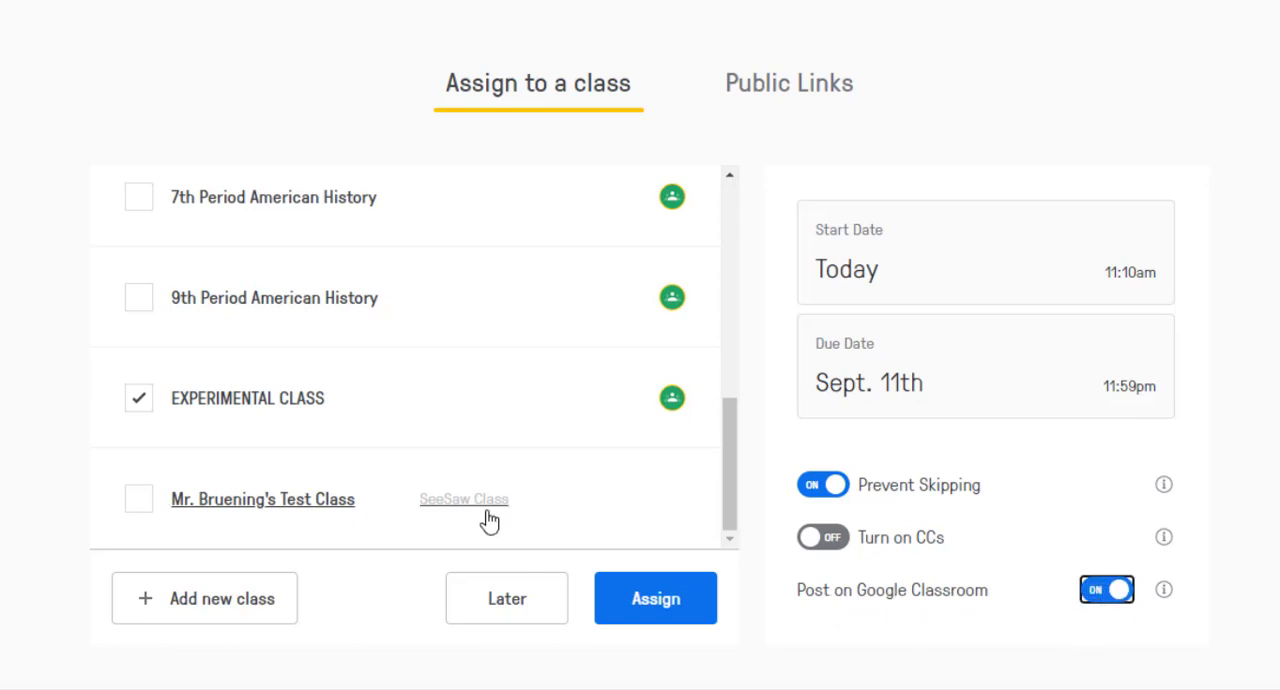
pyautogui.click(637, 601)
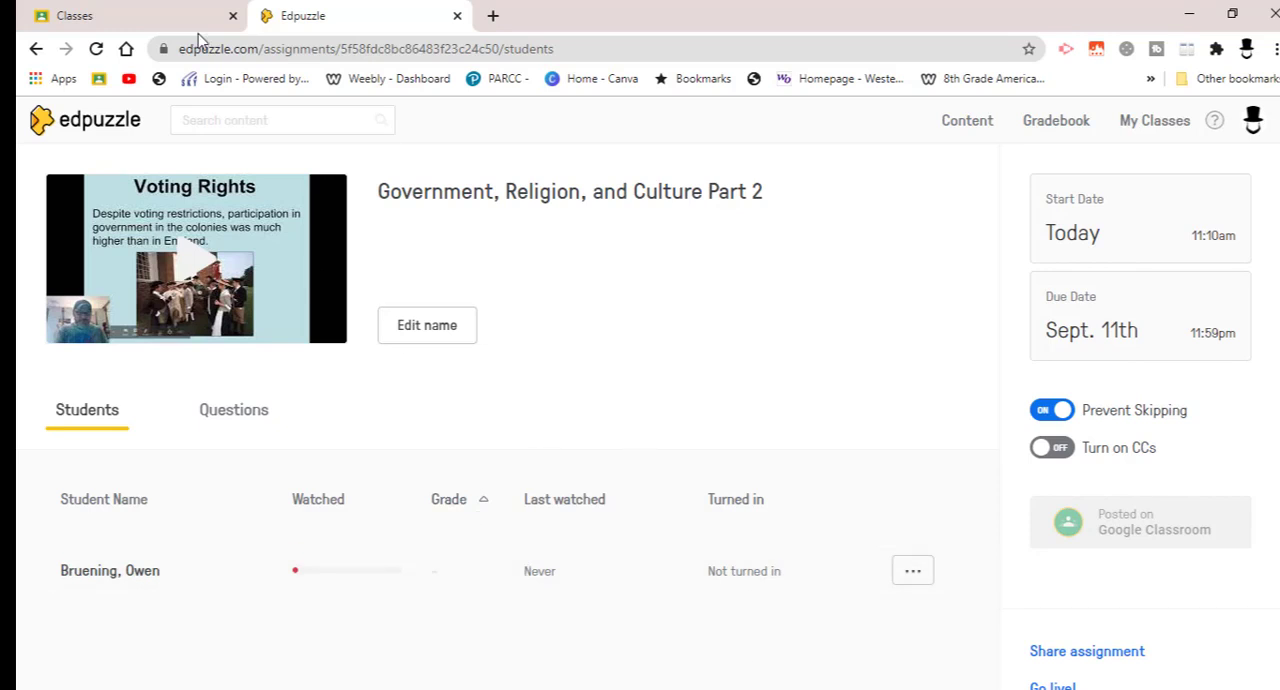
# Switch to Google Classroom and view the posted Edpuzzle assignment's student work in EXPERIMENTAL CLASS.
pyautogui.click(153, 18)
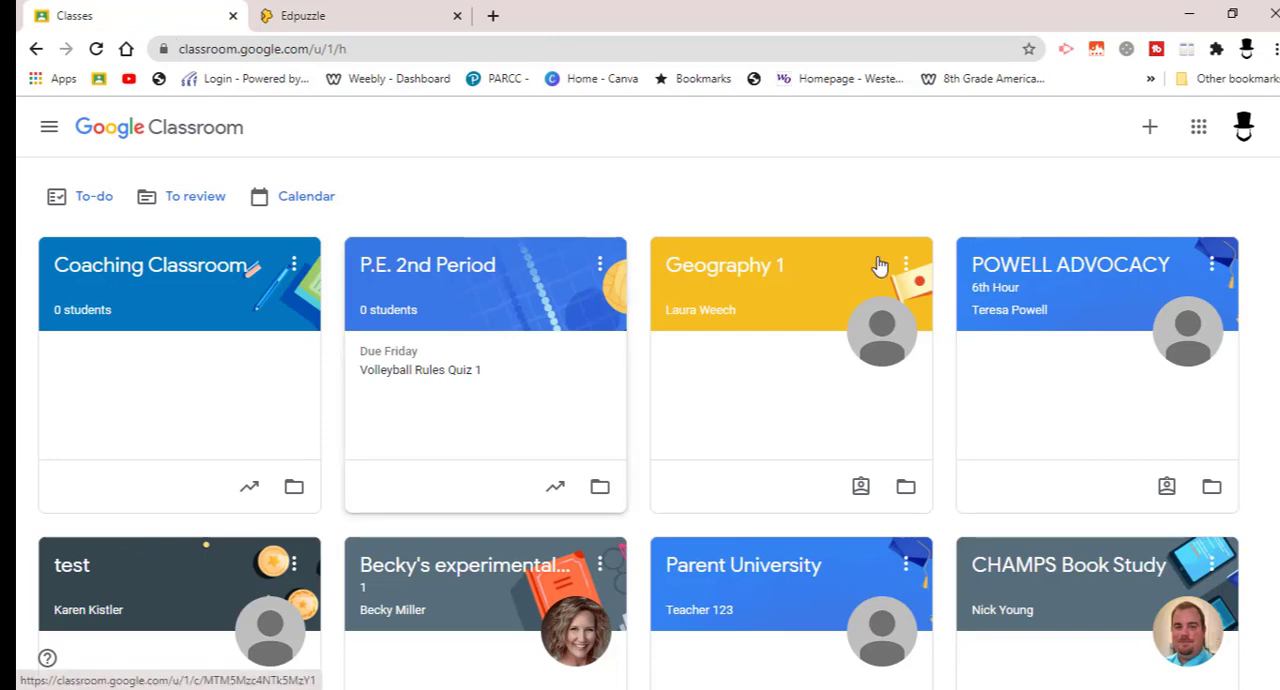
pyautogui.scroll(-4, 640, 412)
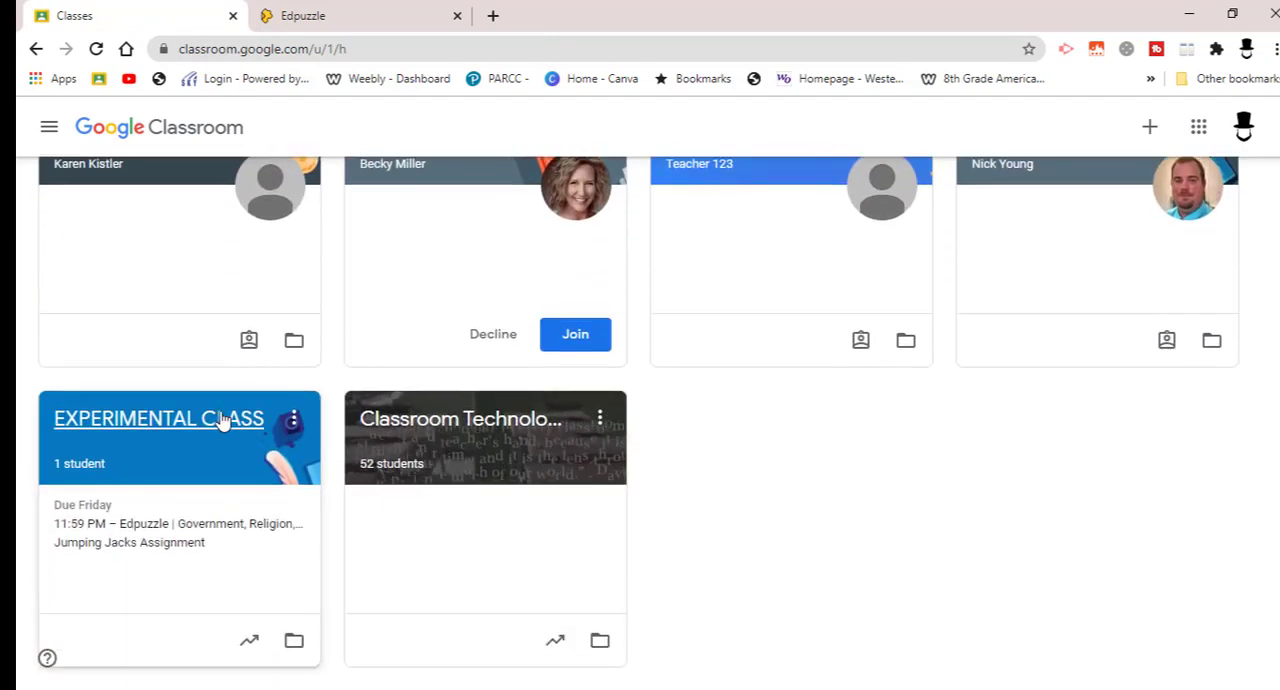
pyautogui.click(223, 423)
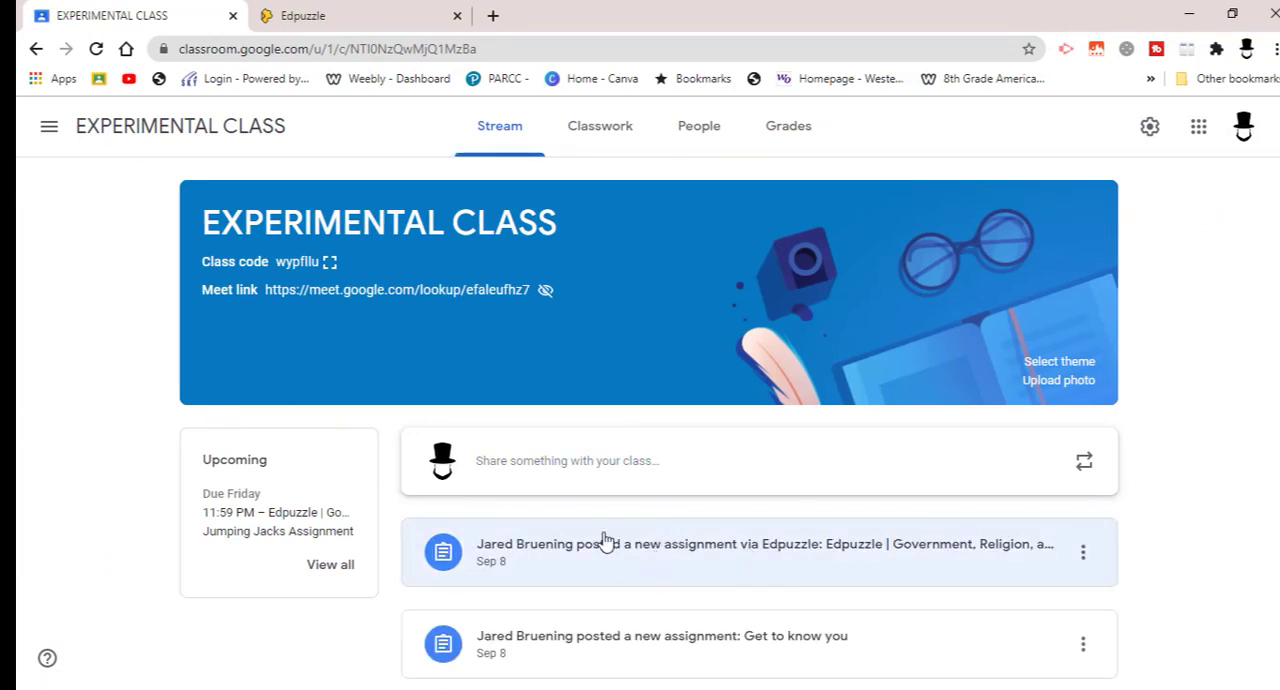
pyautogui.click(856, 553)
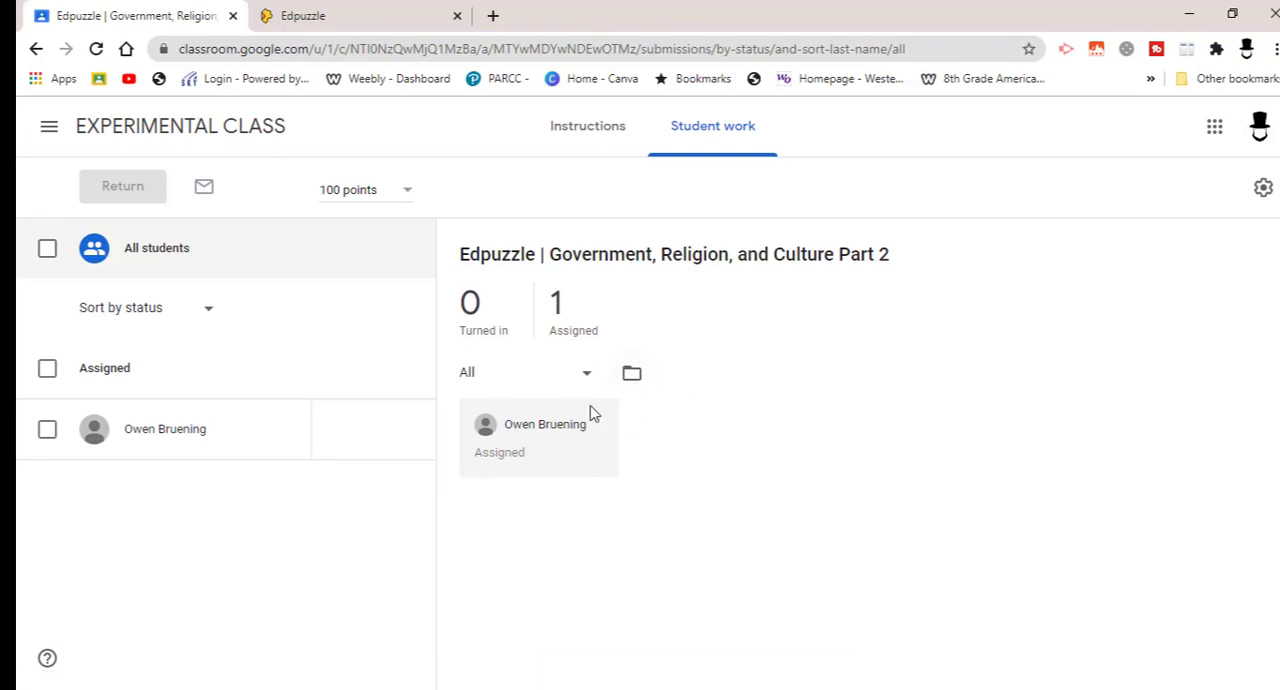
# Return to Edpuzzle and review the student progress and assignment options for "Government, Religion, and Culture Part 2" in EXPERIMENTAL CLASS.
pyautogui.click(320, 17)
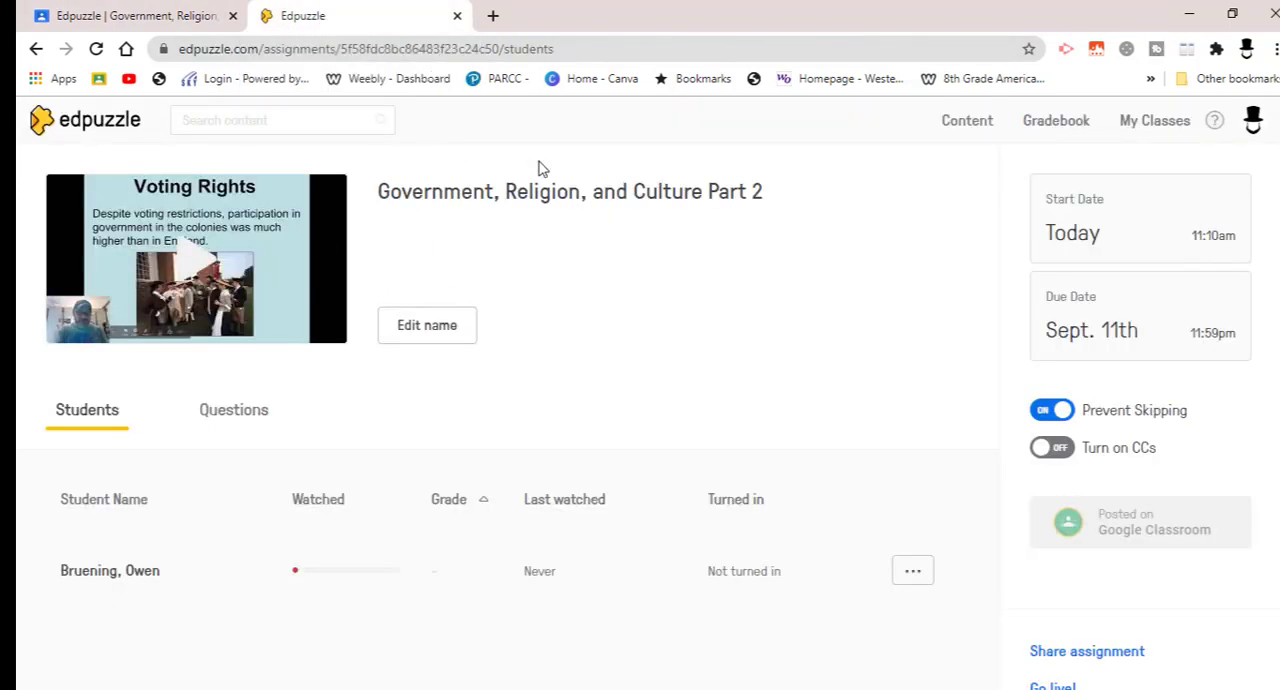
pyautogui.click(93, 128)
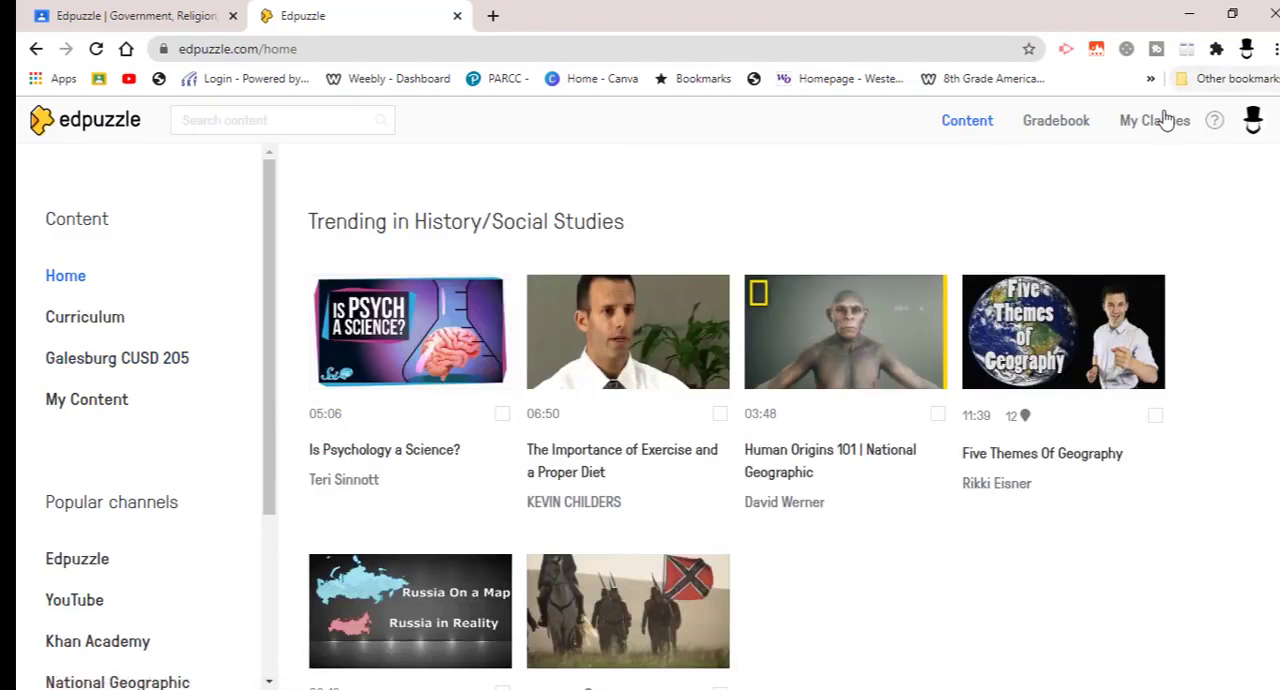
pyautogui.click(1160, 121)
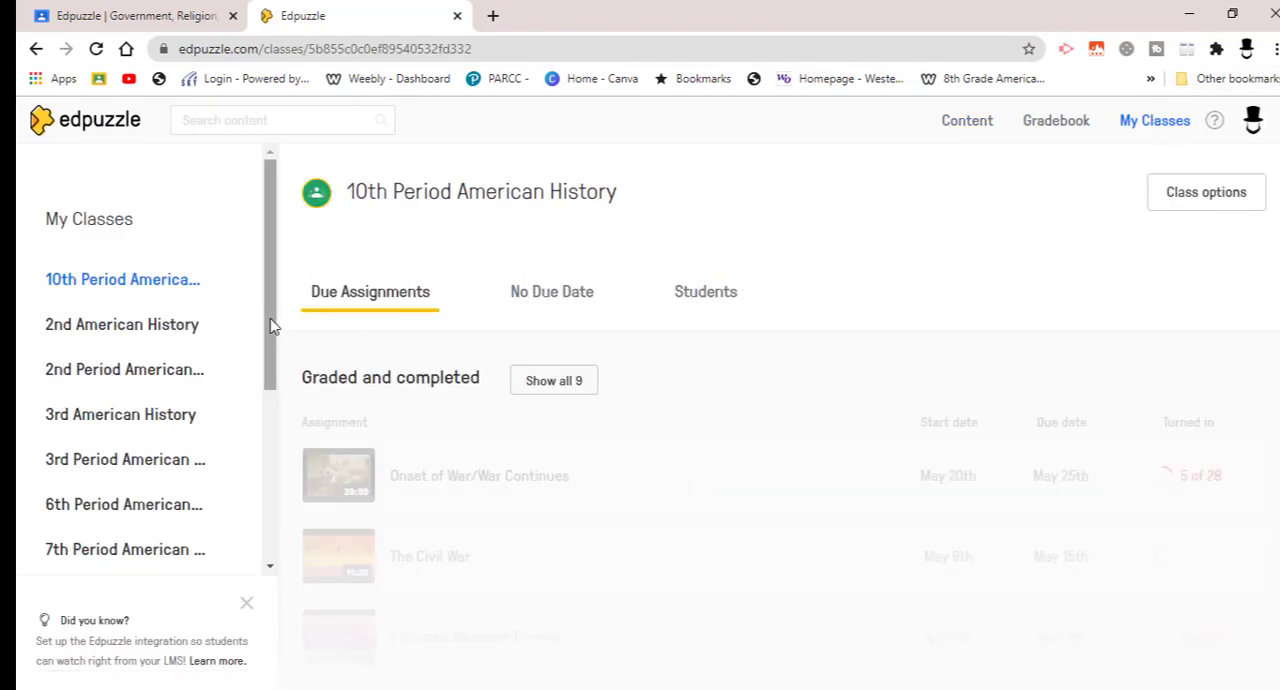
pyautogui.scroll(-5, 258, 472)
pyautogui.scroll(-2, 258, 472)
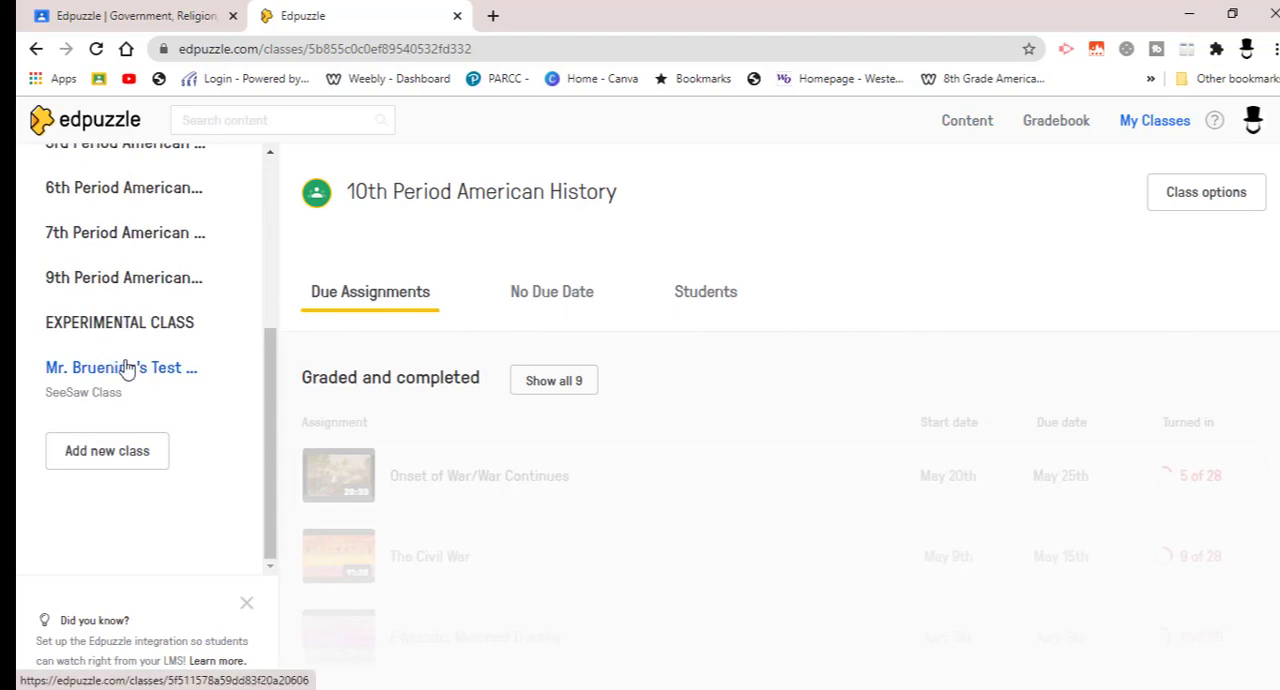
pyautogui.click(127, 368)
pyautogui.click(74, 325)
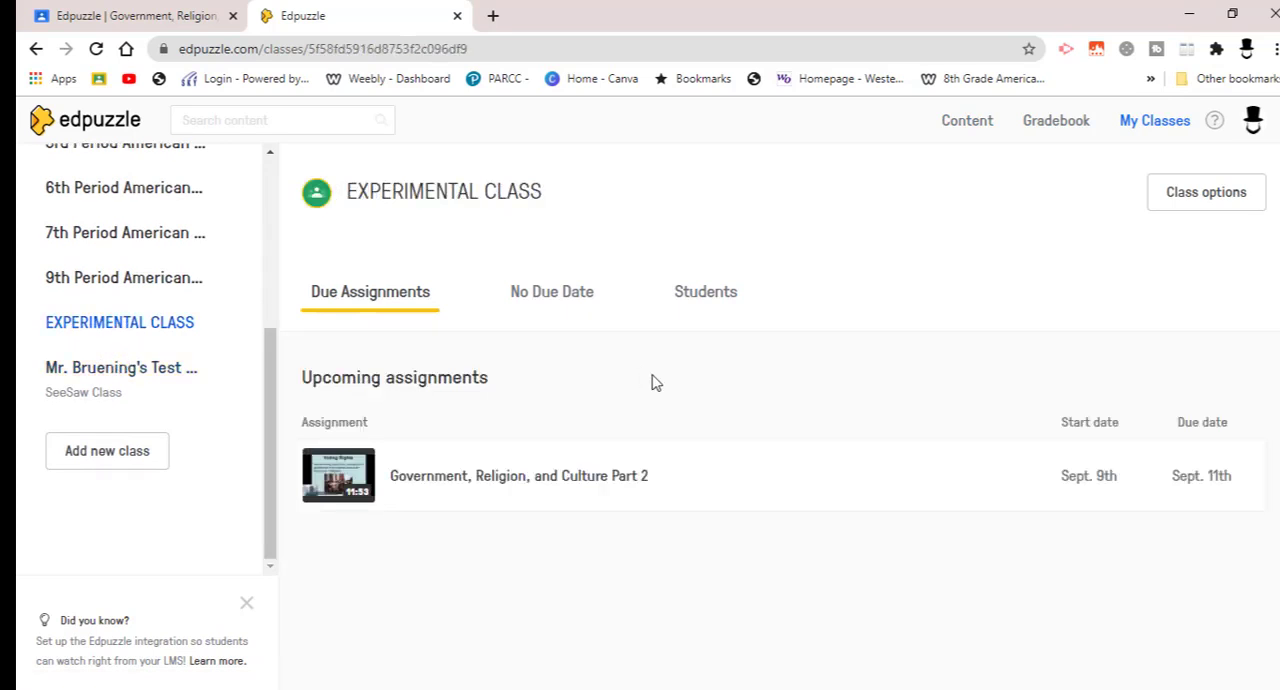
pyautogui.click(557, 485)
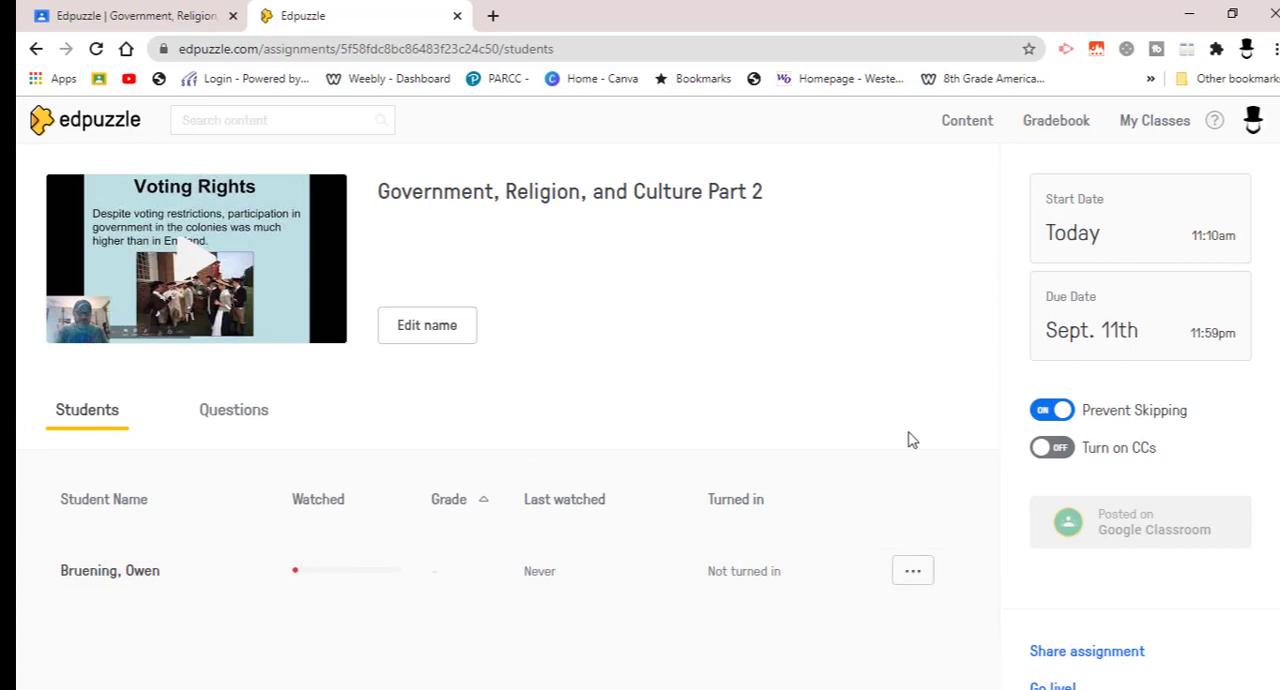
pyautogui.scroll(-1, 500, 420)
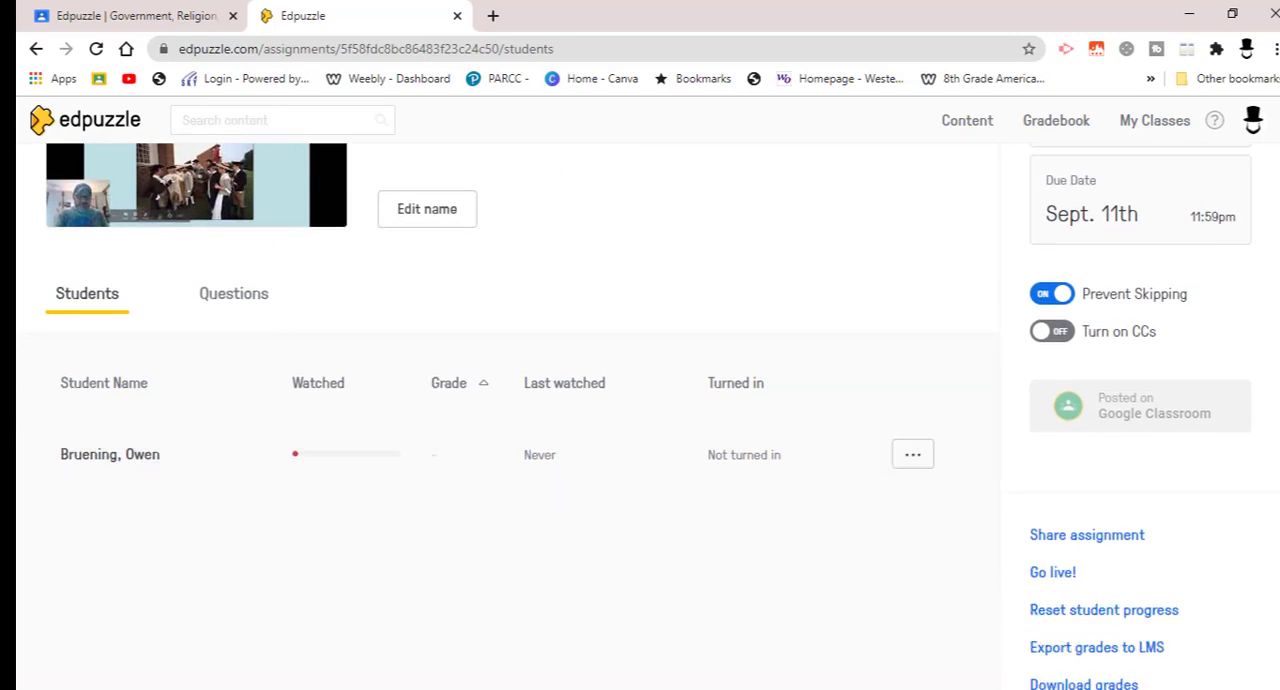
pyautogui.scroll(-1, 500, 420)
pyautogui.scroll(2, 500, 420)
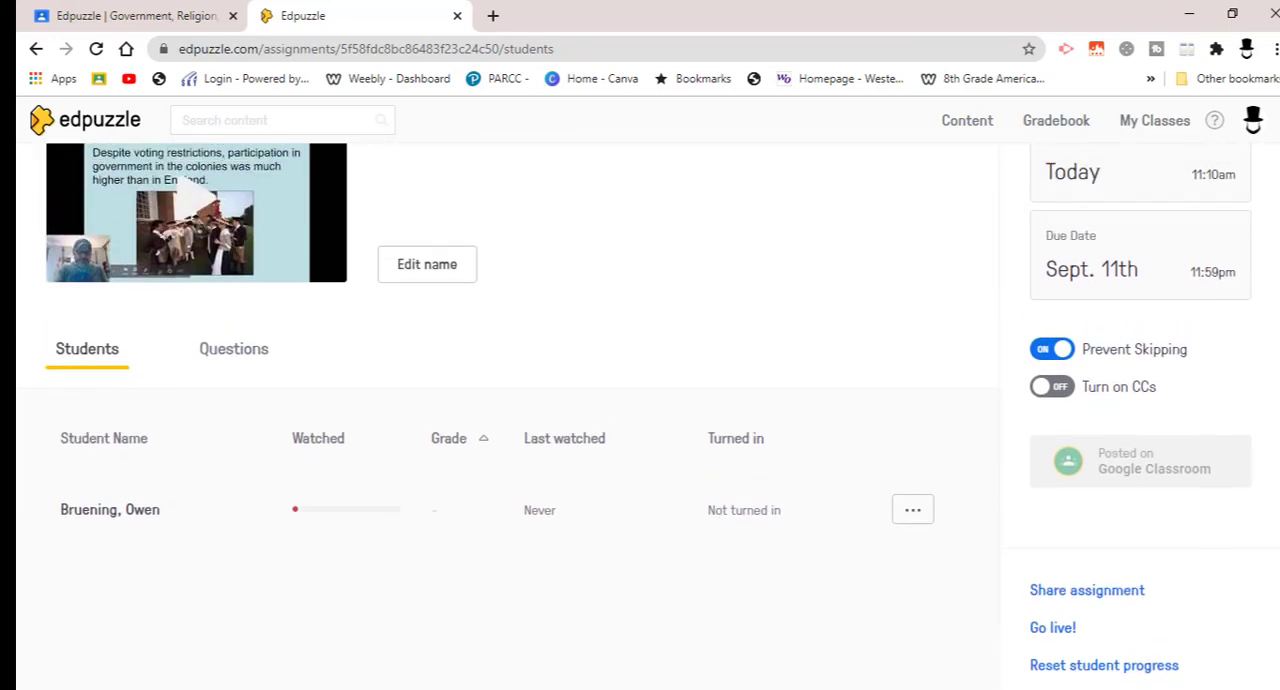